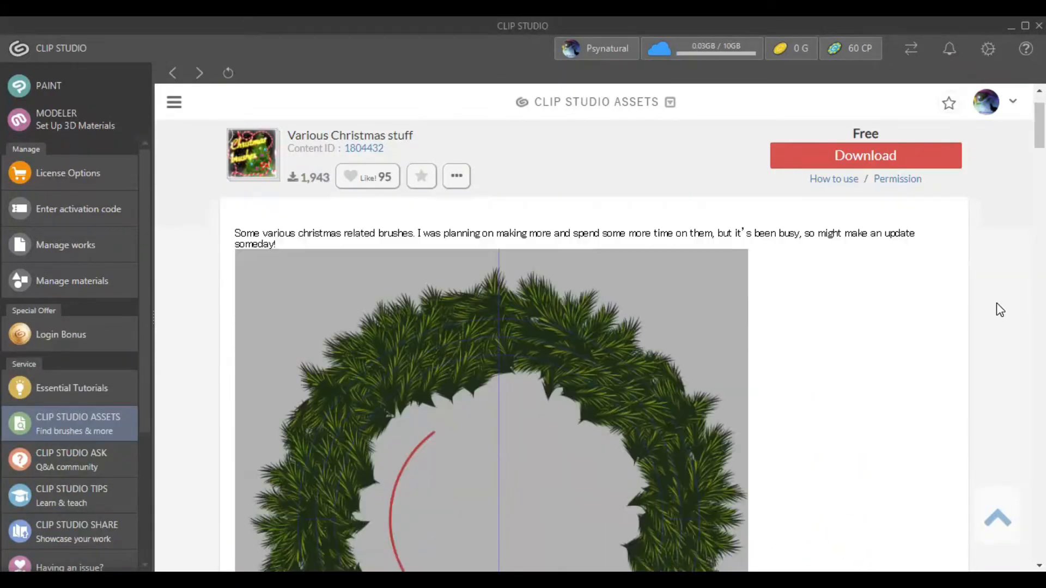
Step: Review the asset pages for Various Christmas stuff and bow collection (part 1)
scroll(1000, 309, down, 8)
scroll(996, 304, down, 10)
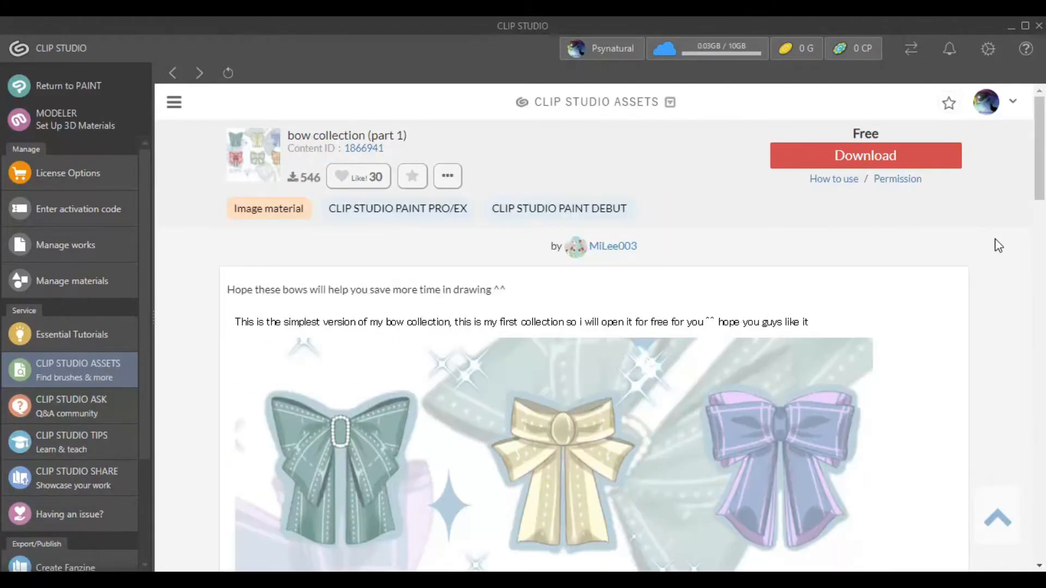
scroll(997, 244, down, 6)
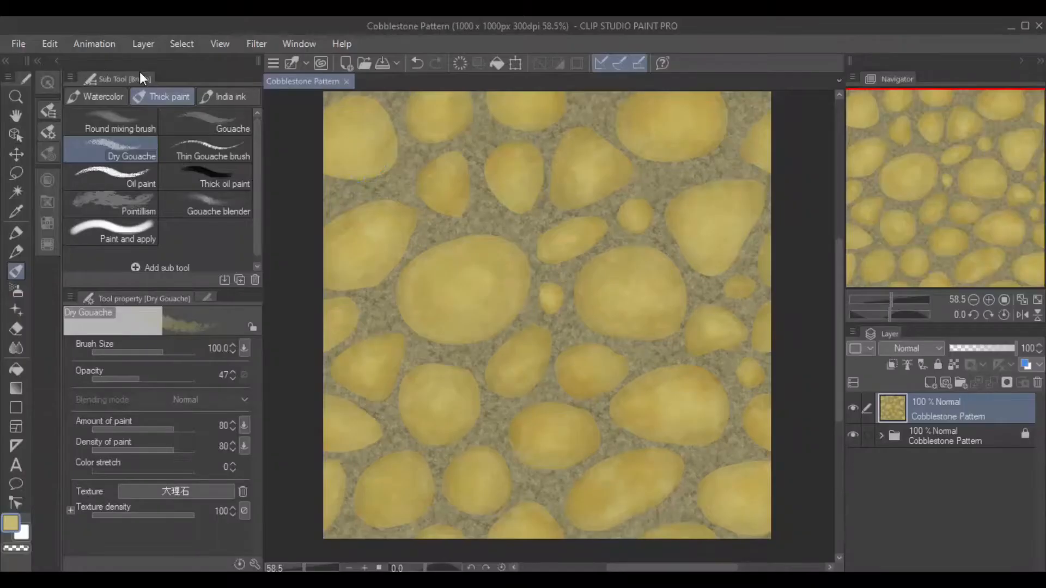
Step: Register the cobblestone image as a tiling material named Cobblestone Pattern in the Color pattern folder
click(51, 44)
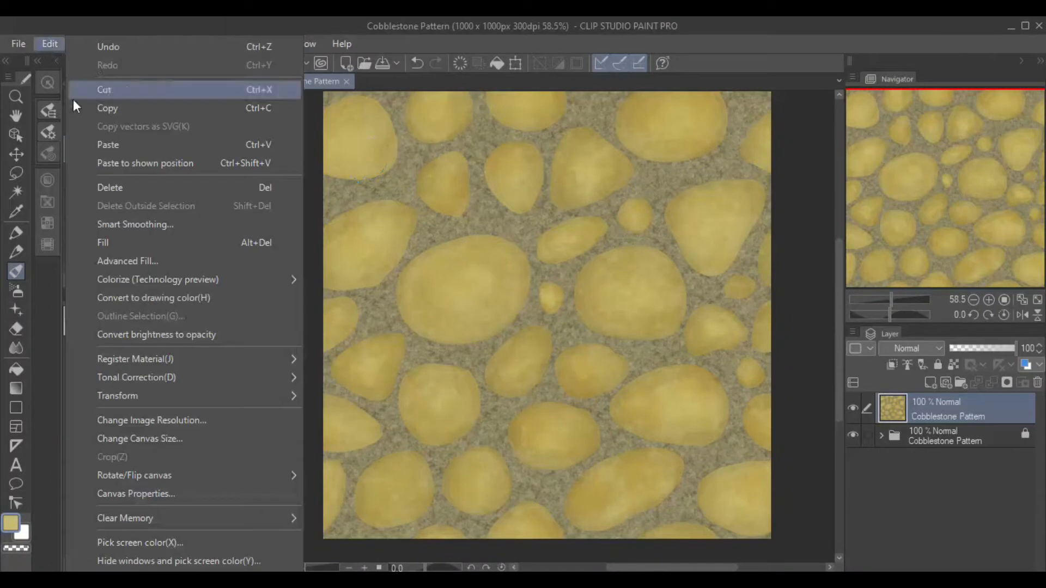
mouse_move(217, 360)
click(321, 363)
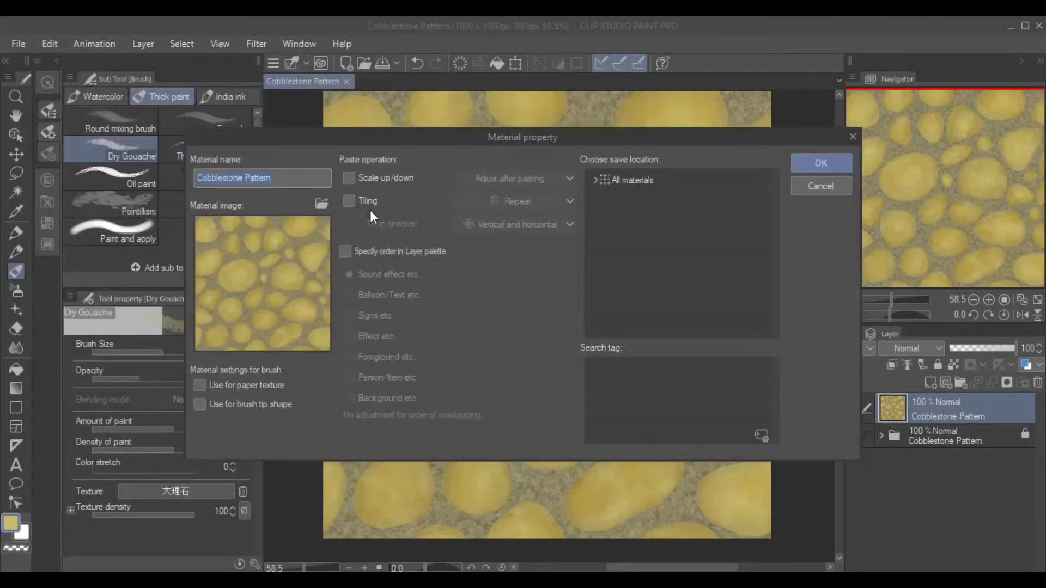
click(348, 201)
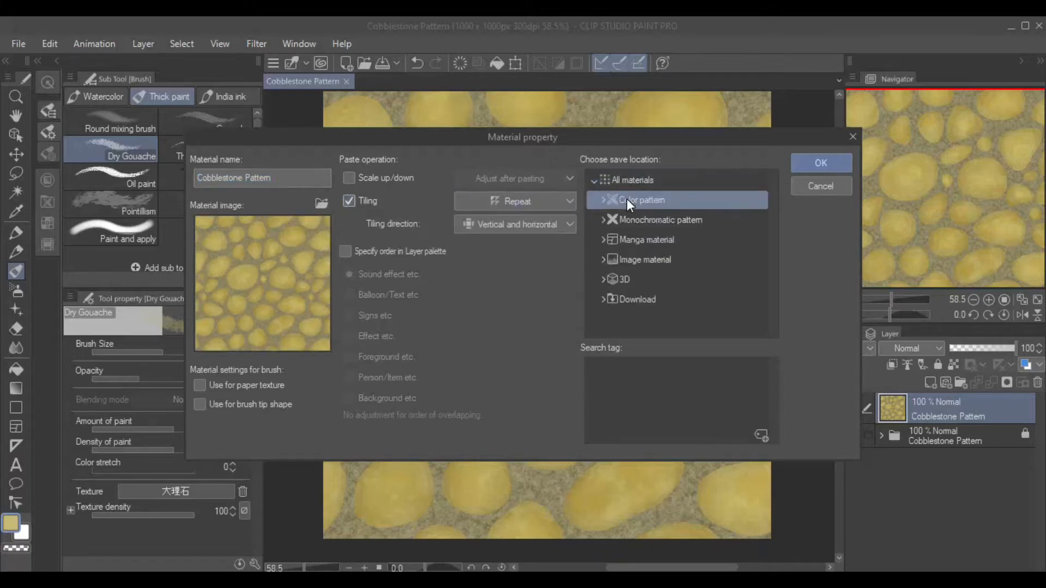
click(817, 163)
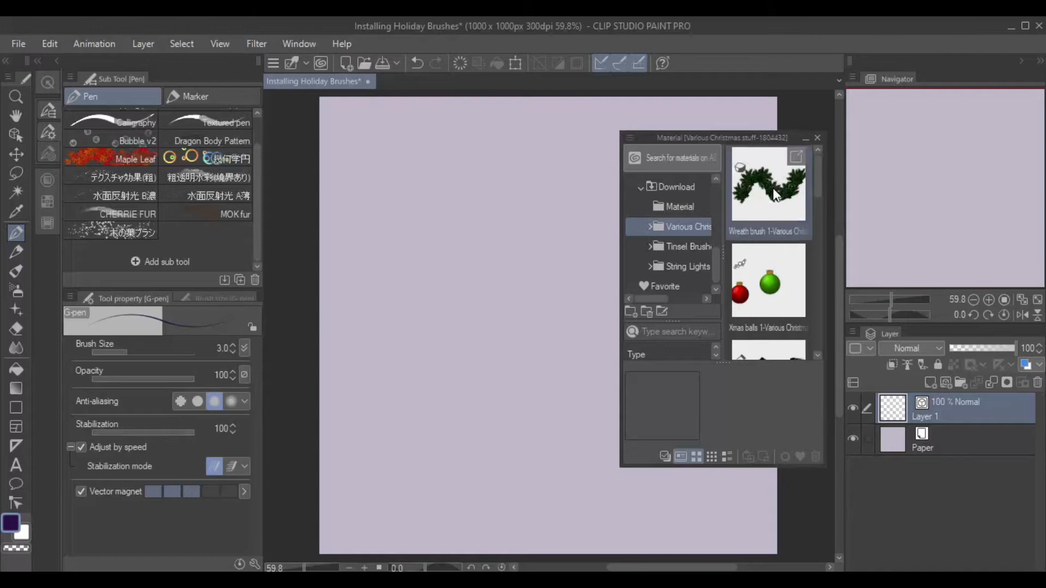
Step: Add the downloaded Wreath brush 1 to the Pen sub tools and paint garland strokes, the smaller one at size 200
mouse_move(776, 182)
mouse_down()
mouse_move(256, 222)
mouse_move(224, 237)
mouse_up()
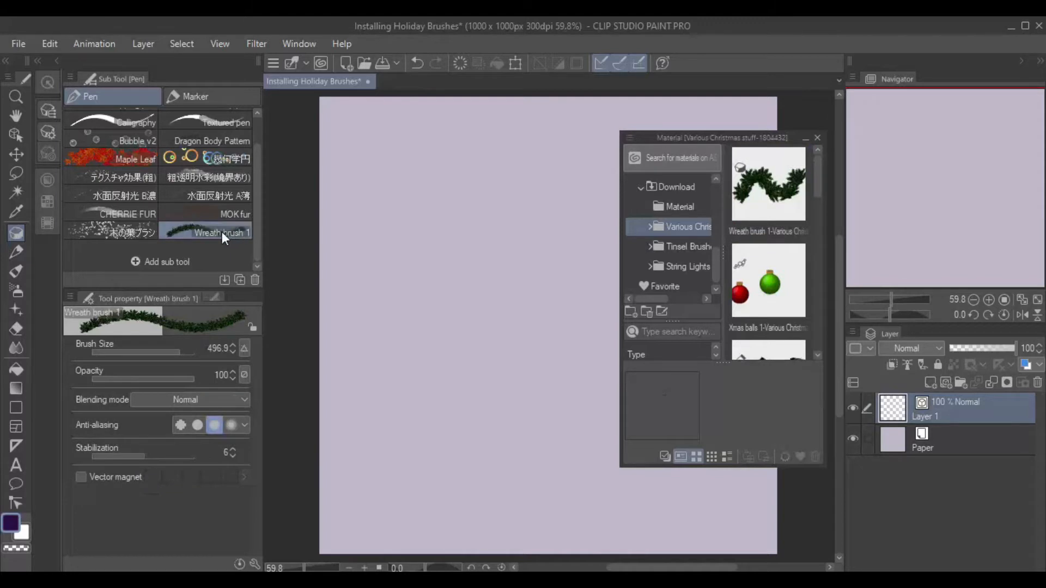
mouse_move(381, 174)
mouse_down()
mouse_move(511, 241)
mouse_move(539, 224)
mouse_up()
key(bracketleft)
key(bracketleft)
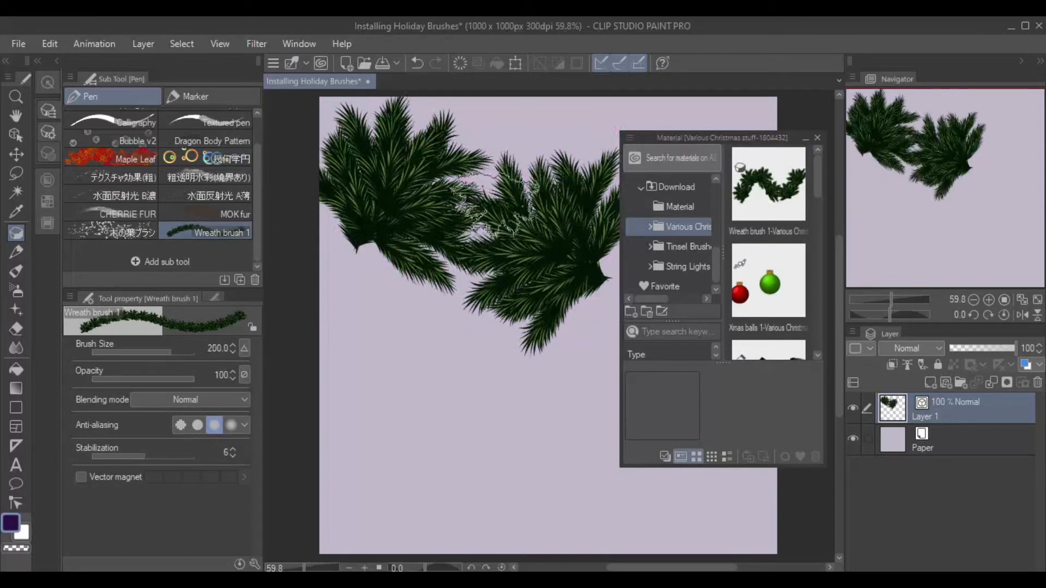
mouse_move(342, 283)
mouse_down()
mouse_move(368, 322)
mouse_move(435, 359)
mouse_move(584, 384)
mouse_move(581, 360)
mouse_up()
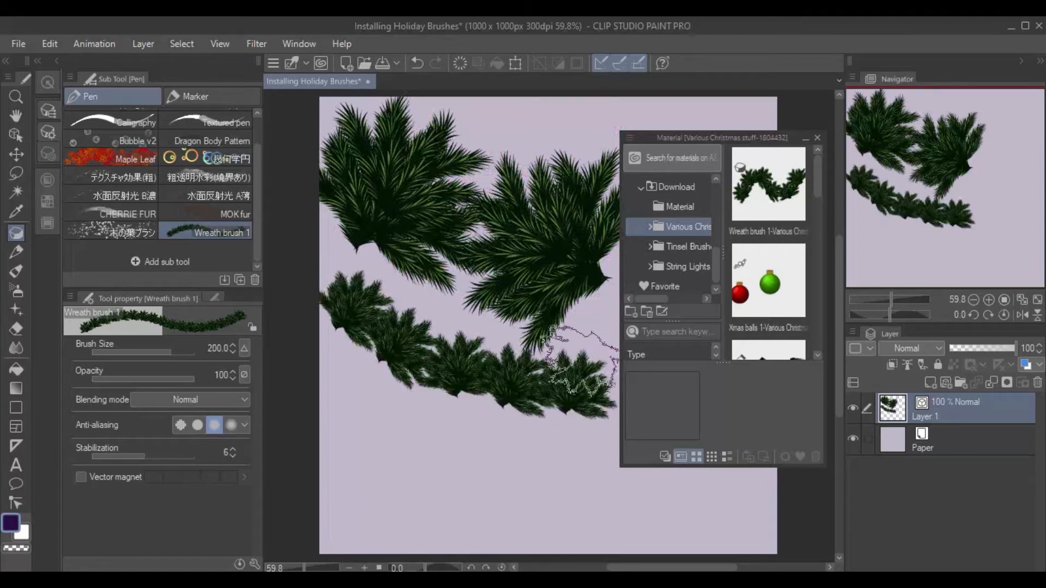
drag(709, 301, 228, 240)
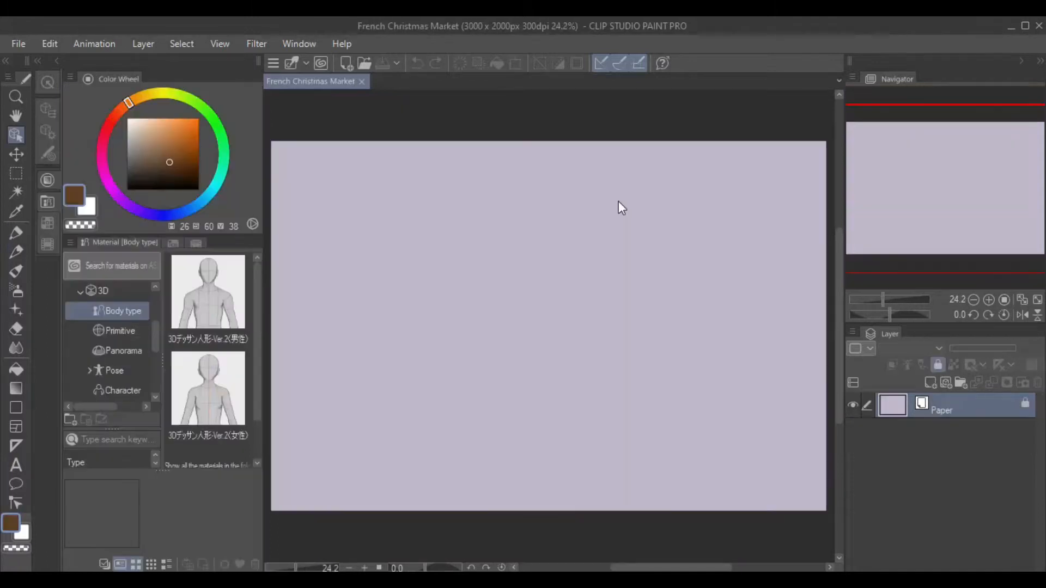
Step: Place two female 3D drawing figures side by side on the French Christmas Market canvas
drag(207, 388, 399, 272)
mouse_move(207, 388)
mouse_down()
mouse_move(415, 229)
mouse_move(416, 239)
mouse_up()
drag(720, 348, 420, 234)
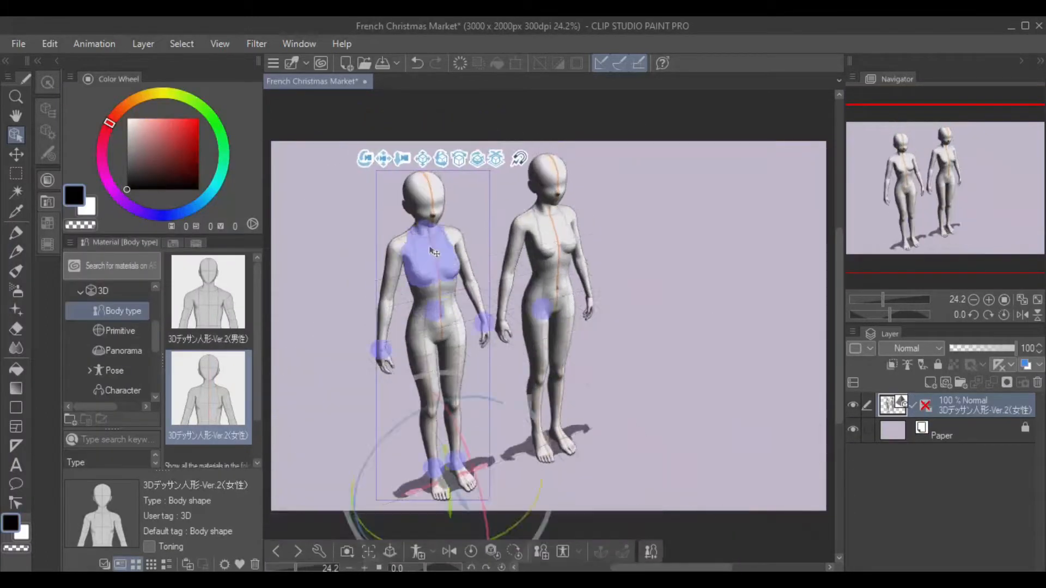
Step: Pose one figure's arm so it reaches behind the back of the figure beside it
click(502, 303)
drag(503, 303, 638, 267)
click(601, 218)
drag(599, 340, 637, 275)
drag(800, 215, 801, 278)
drag(719, 122, 696, 132)
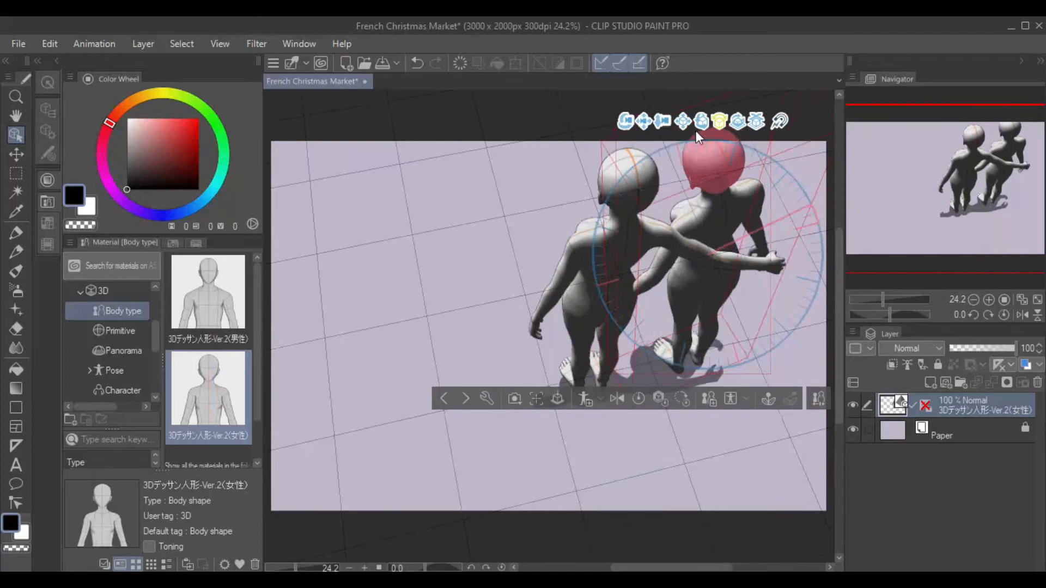
Step: Bring the two figures close together and adjust their arms so they hold each other around the back
click(684, 228)
drag(687, 228, 712, 205)
drag(627, 281, 614, 294)
drag(684, 229, 719, 174)
drag(698, 259, 688, 251)
drag(715, 195, 705, 169)
click(584, 292)
drag(662, 294, 673, 235)
click(460, 381)
click(536, 370)
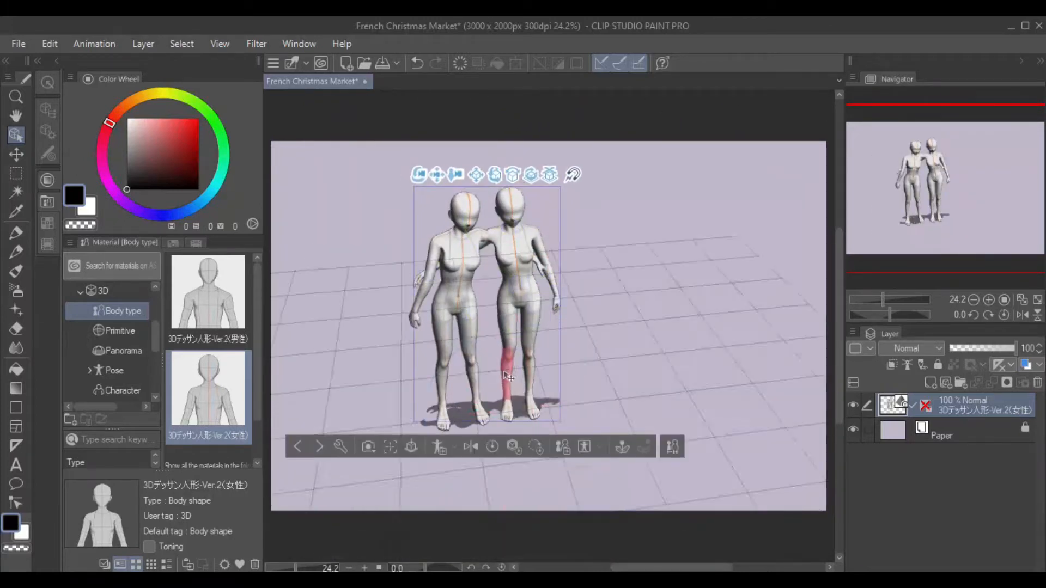
Step: Open the detailed body shape settings and set the height of the right-hand figure to 157.0
click(465, 305)
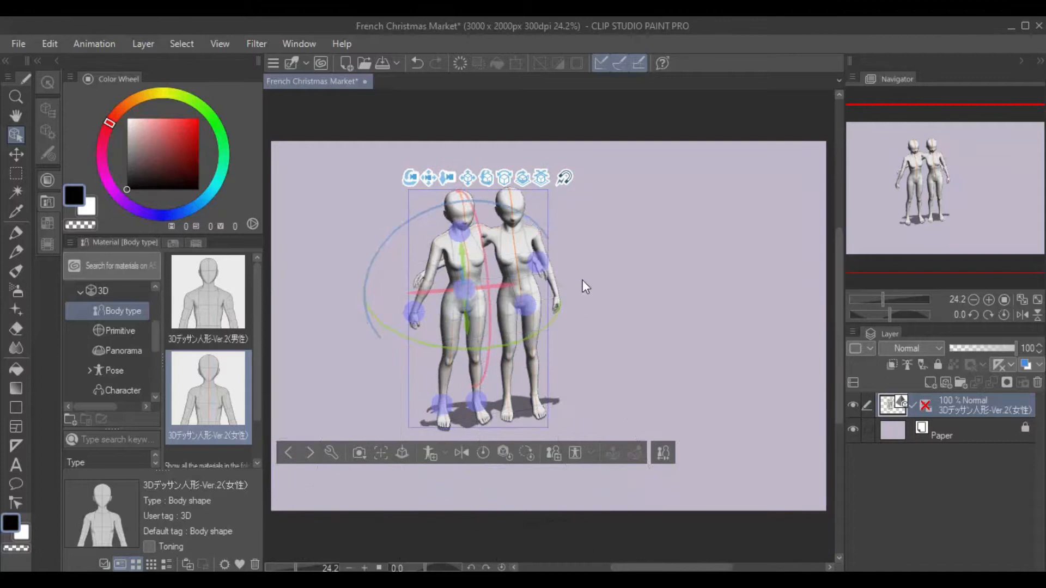
click(52, 111)
click(306, 269)
click(306, 269)
click(306, 269)
click(306, 269)
click(306, 262)
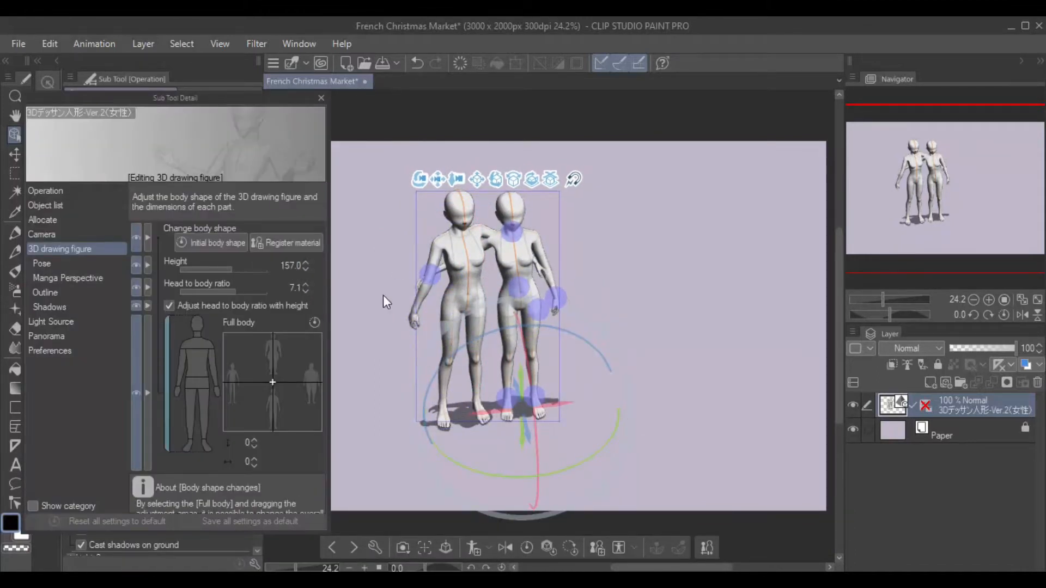
Step: Adjust the figures' body shapes, working through the separate body parts such as head, torso and legs
drag(287, 384, 285, 380)
click(198, 414)
click(460, 272)
click(197, 343)
click(197, 383)
click(197, 411)
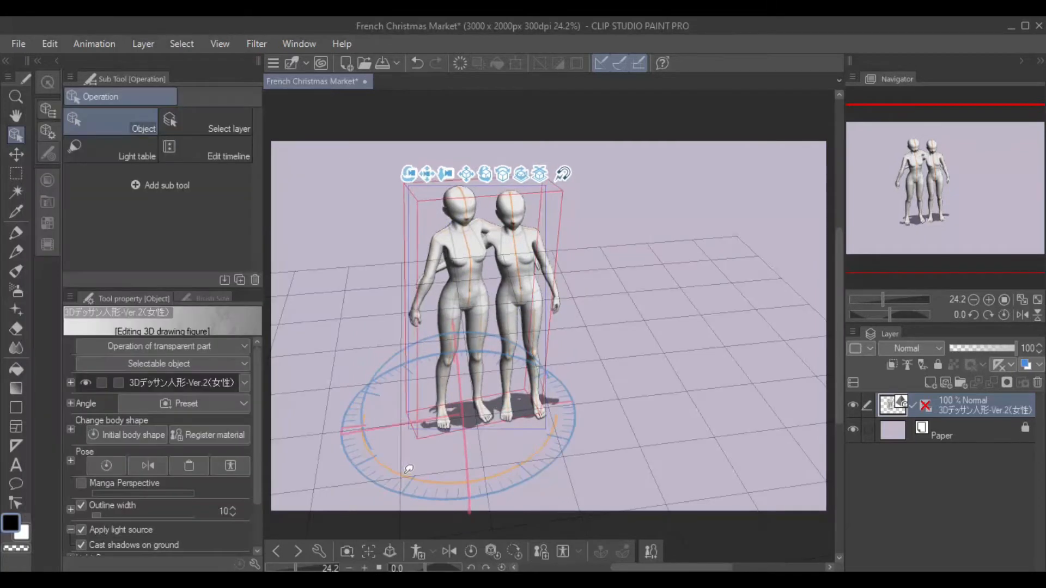
Step: Rotate the posed figures and reposition the upper arm reaching across the other figure's back
drag(664, 273, 512, 354)
drag(541, 185, 653, 436)
click(595, 485)
drag(596, 512, 626, 504)
click(586, 262)
drag(548, 202, 762, 376)
mouse_move(610, 281)
mouse_down()
mouse_move(596, 271)
mouse_move(596, 286)
mouse_up()
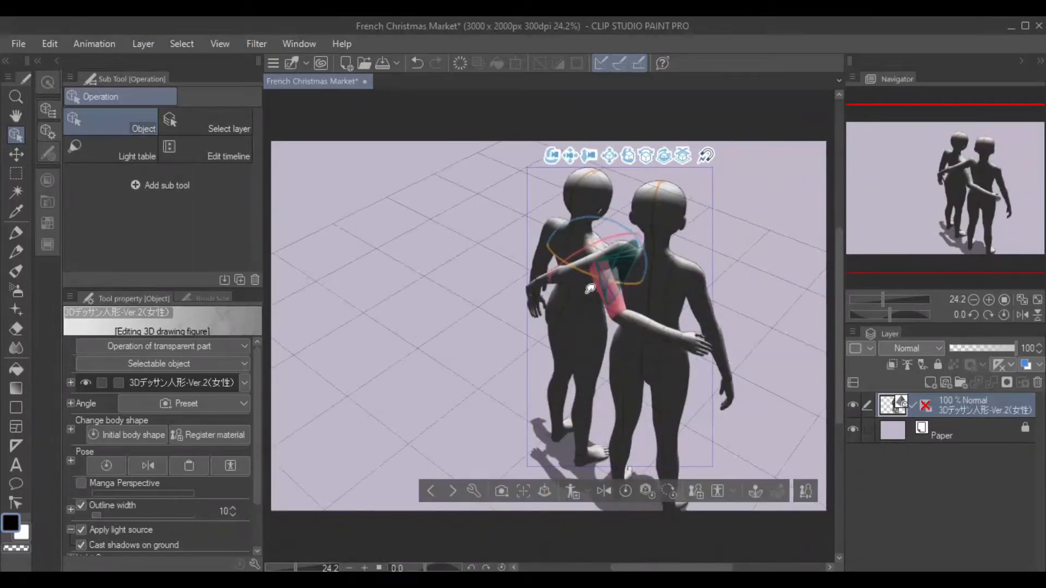
Step: Refine the embracing arms at shoulder and waist, working from behind the figures
drag(729, 256, 763, 294)
drag(800, 332, 896, 351)
click(594, 356)
click(627, 253)
drag(626, 240, 643, 254)
click(687, 294)
click(632, 264)
drag(785, 228, 682, 311)
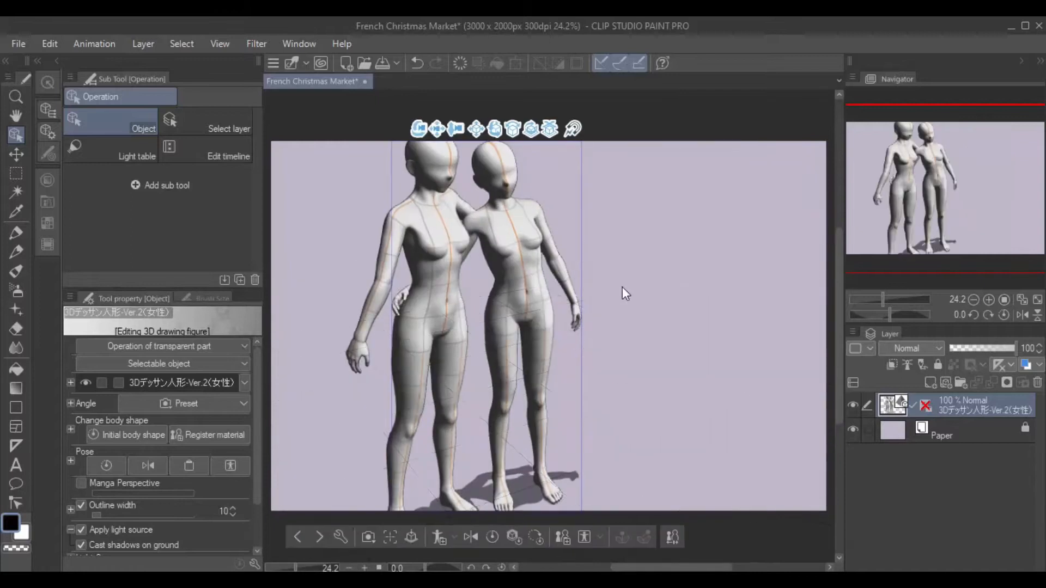
Step: Shift the shorter figure's hips, legs and foot into a relaxed stance, locking the knee joint in place
drag(519, 288, 523, 289)
drag(536, 436, 544, 439)
drag(547, 255, 522, 248)
click(498, 373)
right_click(506, 408)
drag(548, 478, 559, 480)
click(556, 285)
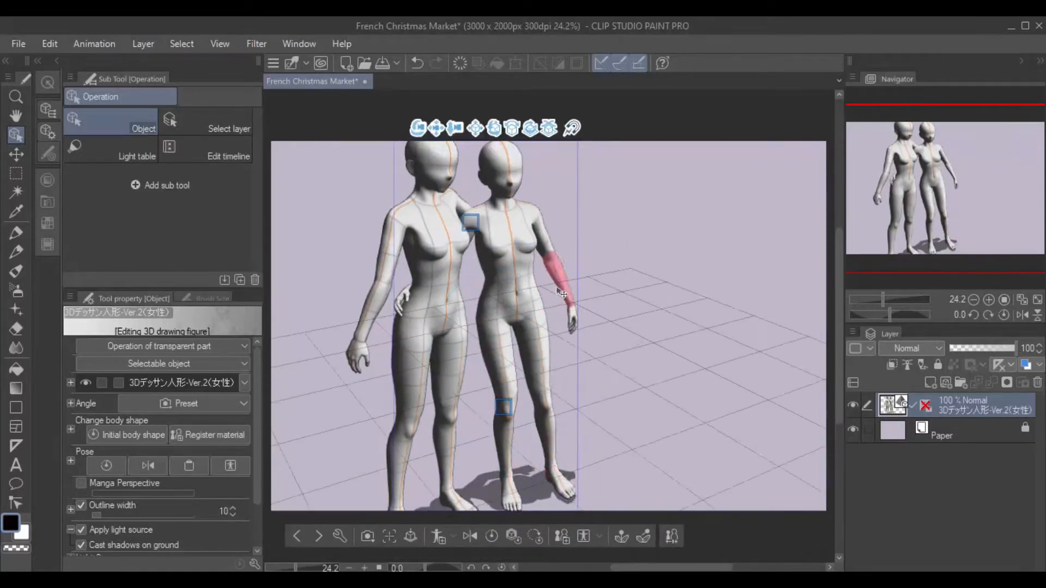
Step: Adjust the figures' arms and upper bodies from several angles, undoing the unwanted changes
drag(681, 240, 511, 238)
key(ctrl+z)
click(562, 340)
drag(613, 304, 557, 329)
drag(654, 363, 631, 261)
click(671, 221)
drag(661, 194, 651, 188)
click(621, 264)
drag(785, 234, 655, 213)
key(ctrl+z)
Step: Move the taller figure's foot and lower leg outward into a wider stance, undoing the unwanted adjustment
drag(796, 273, 736, 390)
scroll(612, 357, down, 2)
click(446, 470)
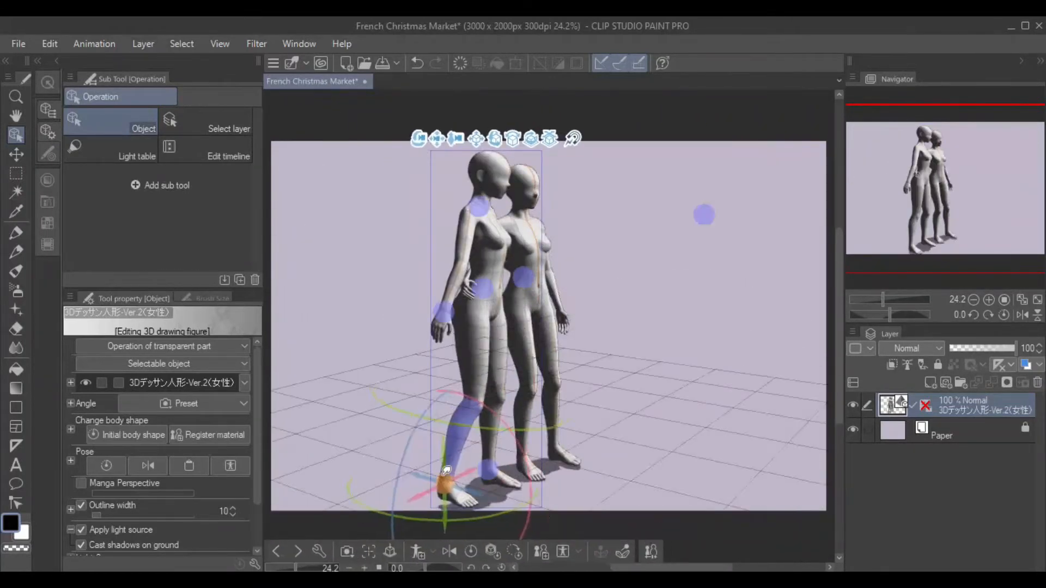
drag(446, 470, 439, 476)
drag(604, 463, 638, 461)
scroll(545, 459, down, 2)
key(ctrl+z)
click(472, 466)
drag(505, 428, 499, 426)
drag(672, 423, 545, 404)
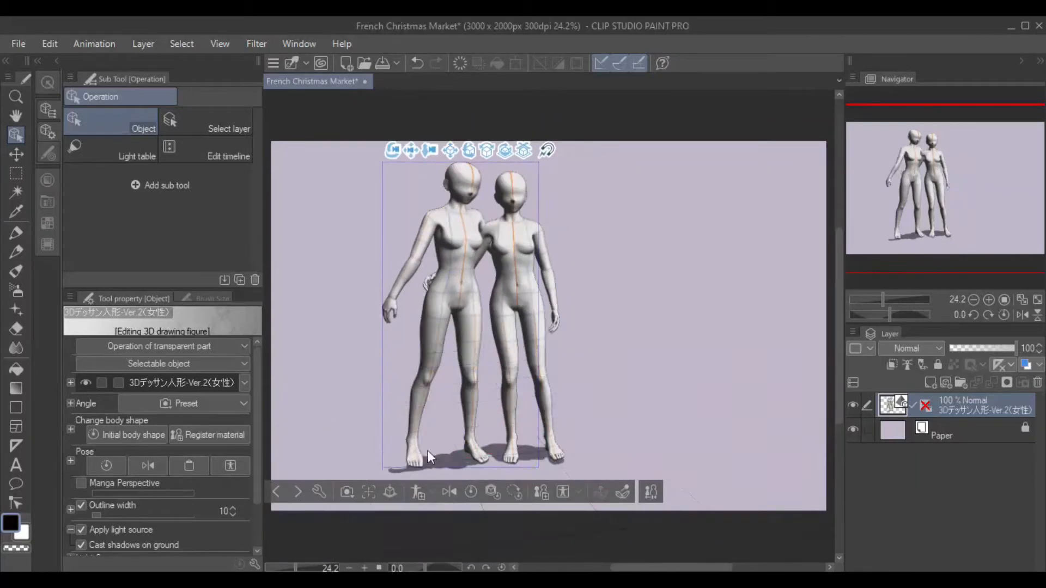
Step: Reposition the shorter figure's outer foot and check the stance from the side
scroll(435, 457, down, 2)
click(549, 440)
drag(599, 458, 414, 463)
drag(621, 403, 550, 436)
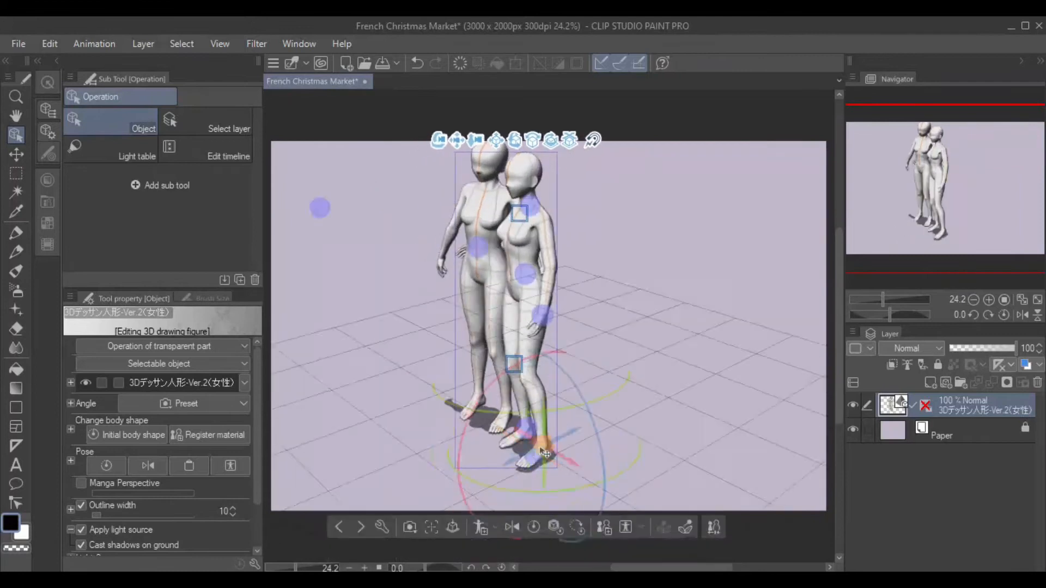
drag(675, 429, 688, 322)
drag(698, 358, 542, 438)
Step: Add a cube primitive and a pyramid primitive to the scene, one on each side of the figures
click(47, 202)
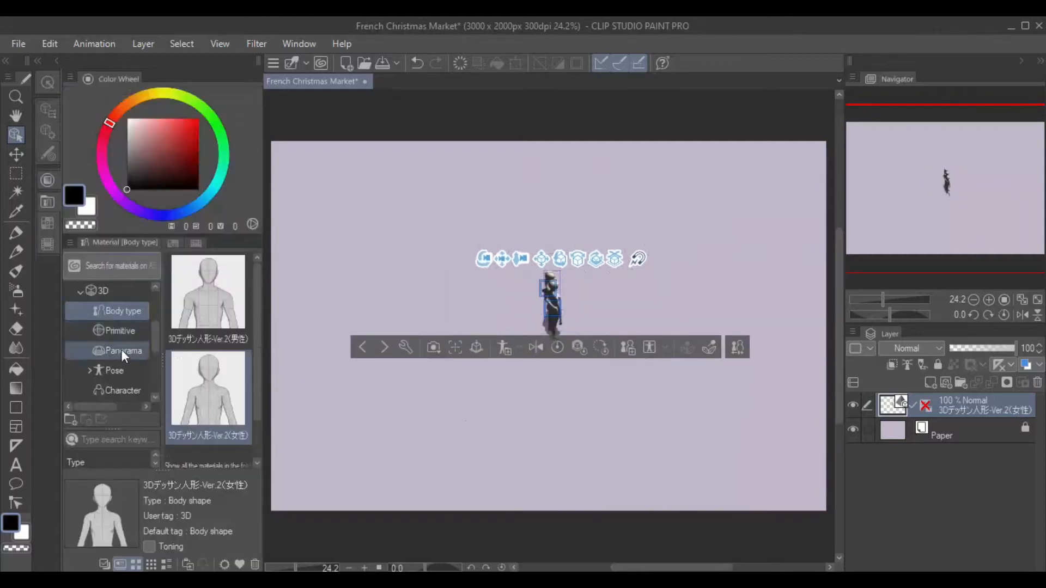
click(120, 338)
drag(205, 384, 663, 335)
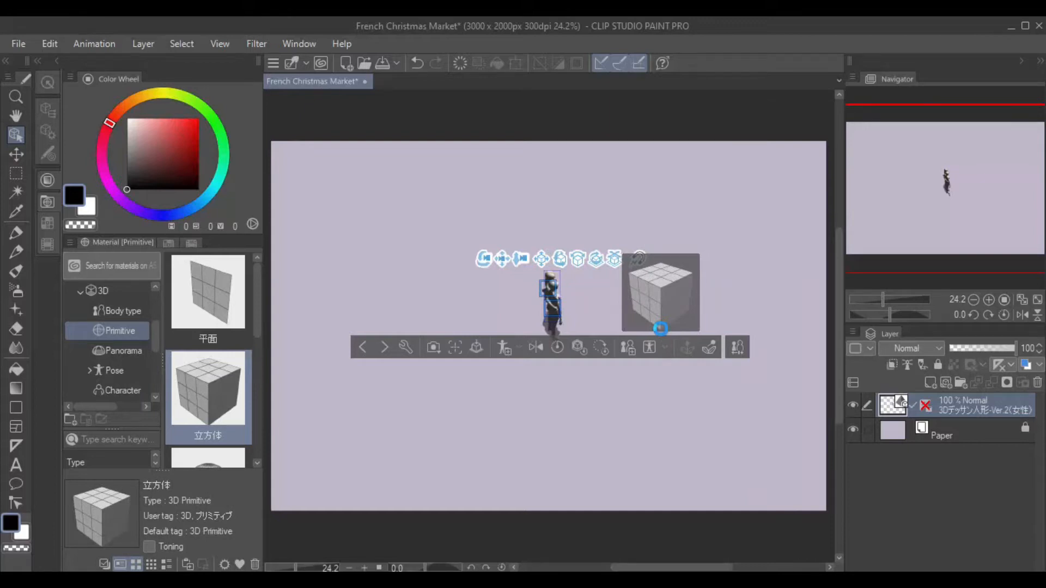
drag(660, 328, 661, 328)
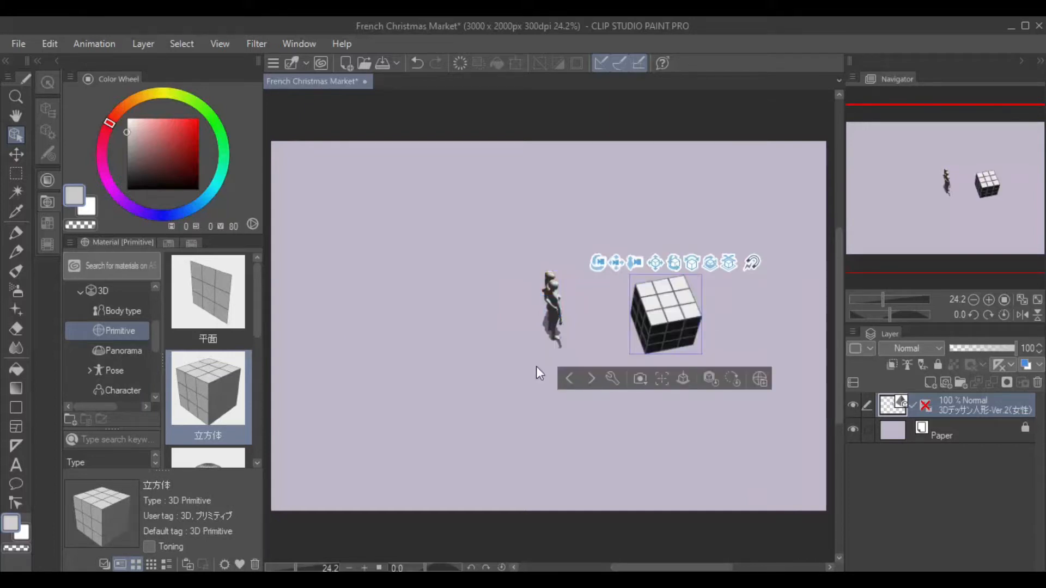
drag(257, 308, 371, 276)
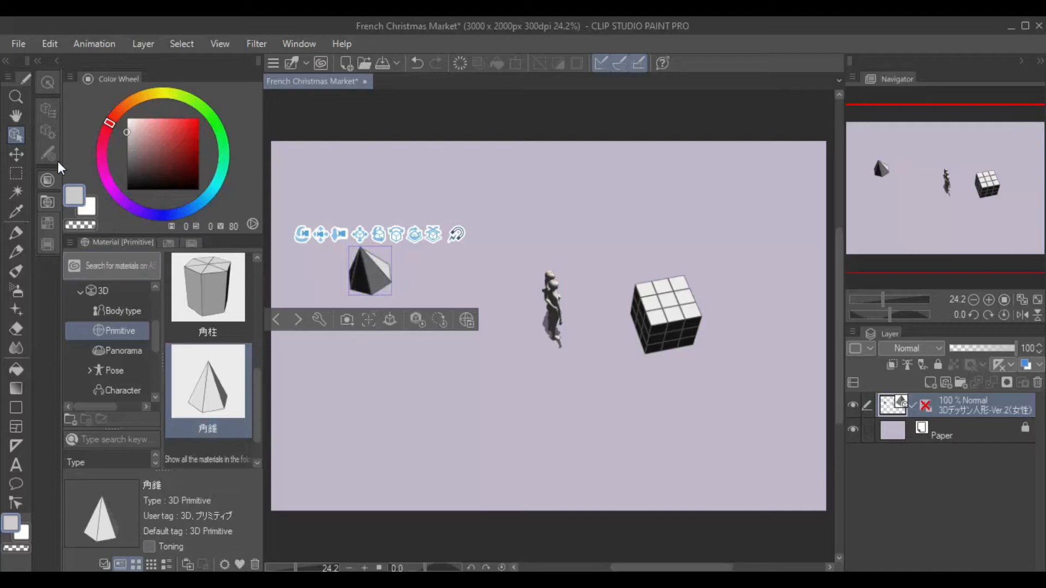
Step: Turn off the light source effect on the pyramid and the cube
click(49, 112)
click(254, 564)
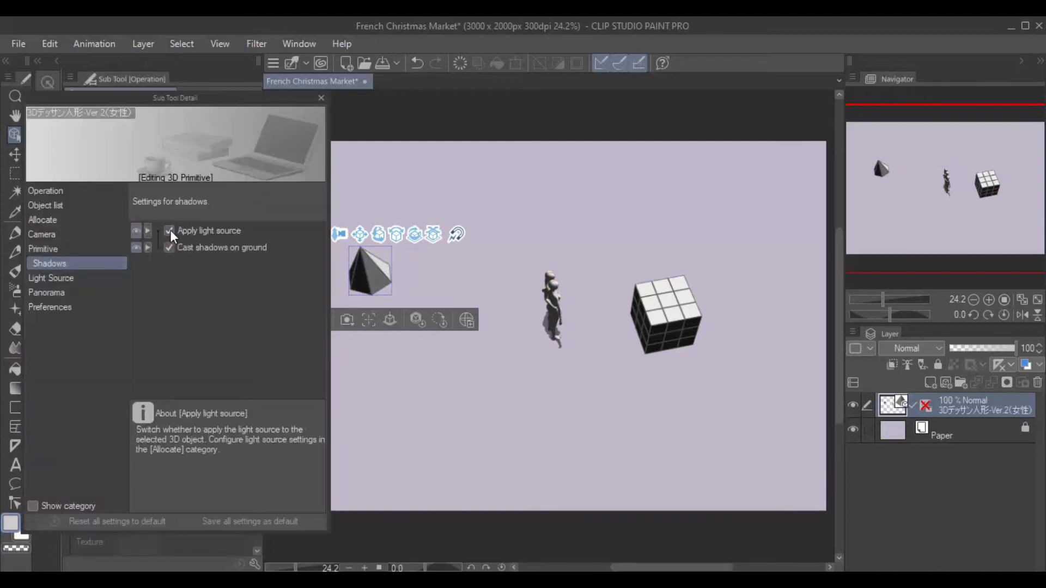
click(668, 312)
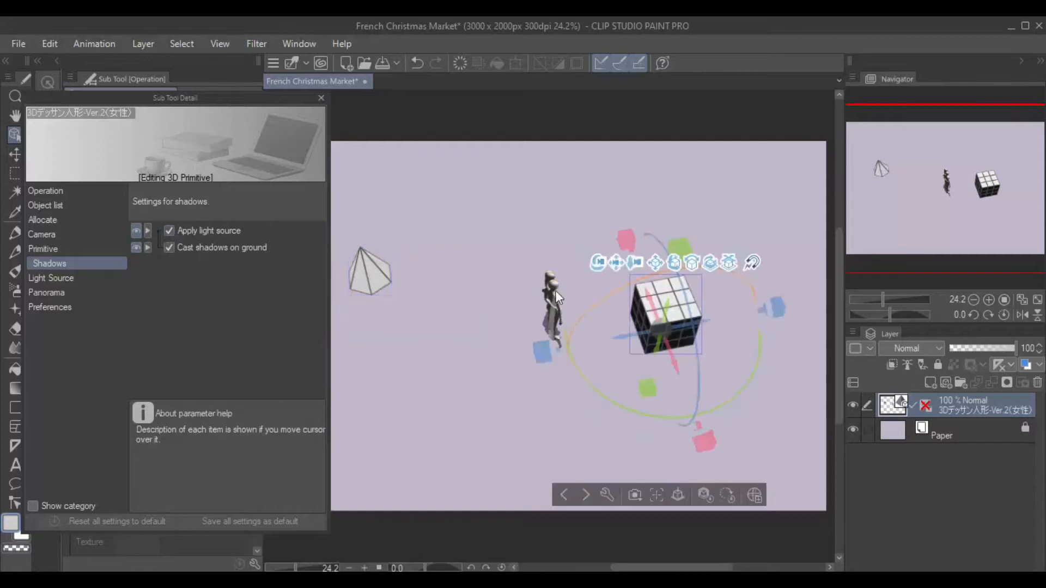
Step: Scale the pyramid uniformly to 600
click(54, 221)
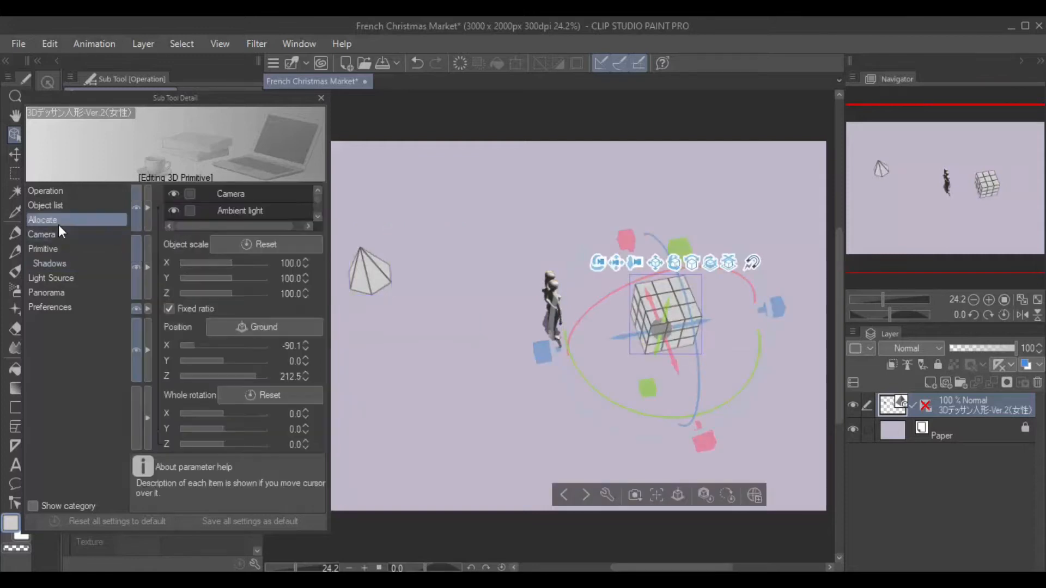
click(369, 270)
click(286, 276)
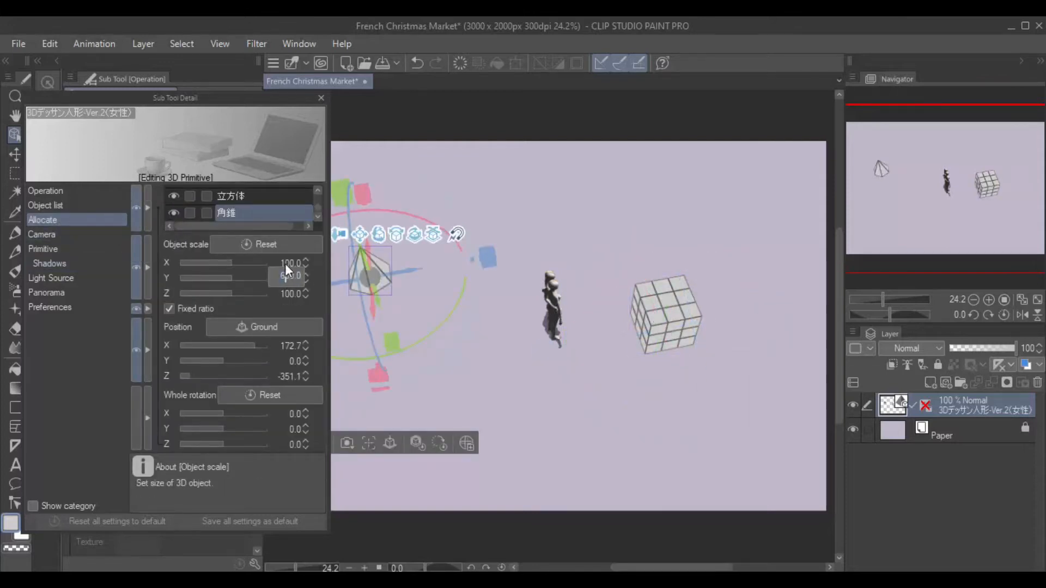
key(Return)
scroll(660, 356, down, 5)
Step: Narrow the pyramid without the fixed ratio by setting its Z scale to 250 and reducing its X scale
drag(661, 356, 660, 305)
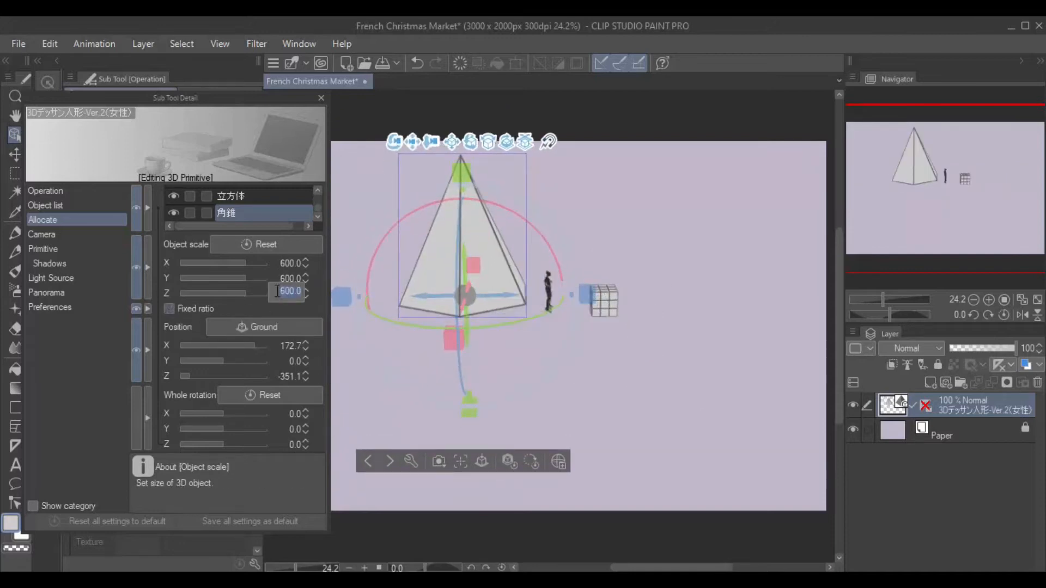
text(250)
key(Return)
click(272, 261)
text(1)
Step: Increase the number of sides of the pyramid primitive to round it into a cone
click(46, 191)
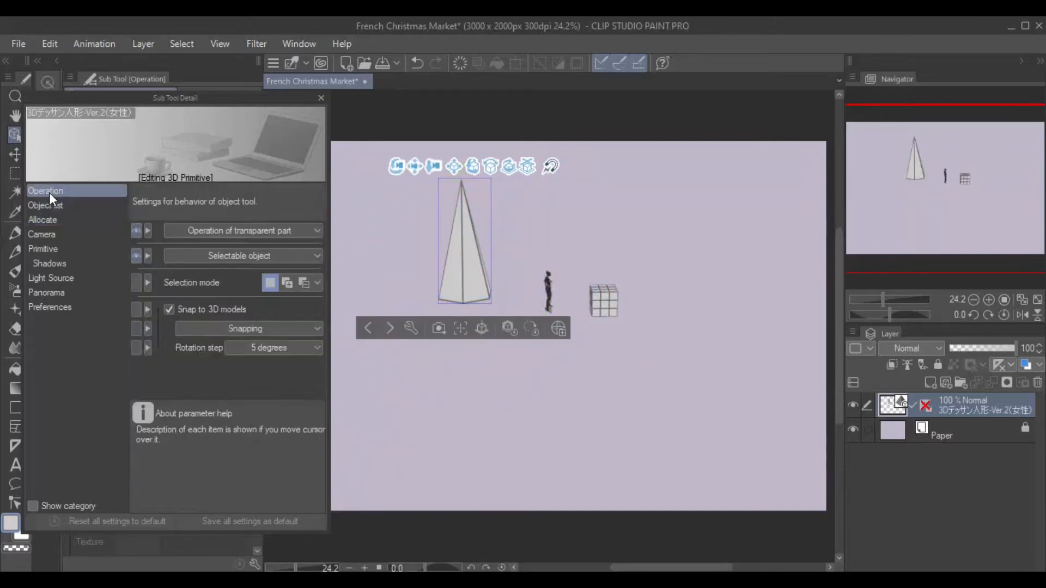
click(43, 249)
click(306, 224)
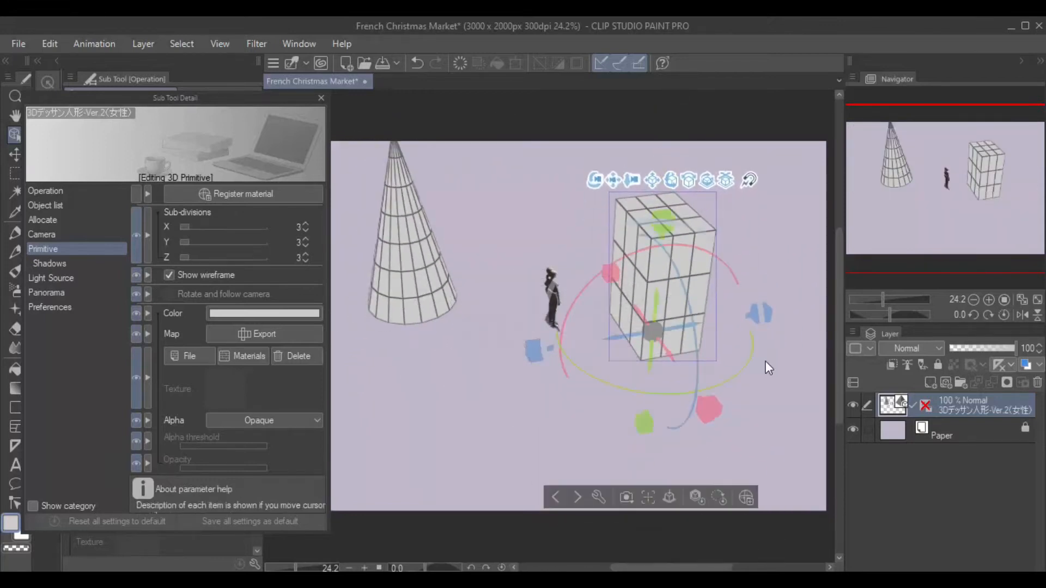
Step: Enlarge and rotate the cube into a tall block standing beside the figures
click(49, 220)
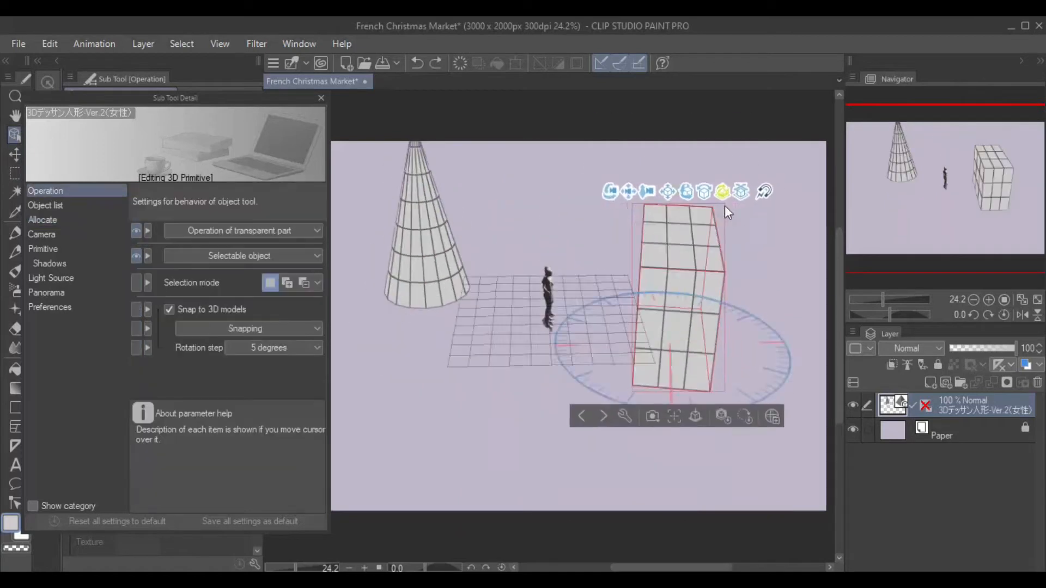
drag(724, 205, 743, 220)
click(498, 243)
drag(499, 243, 769, 371)
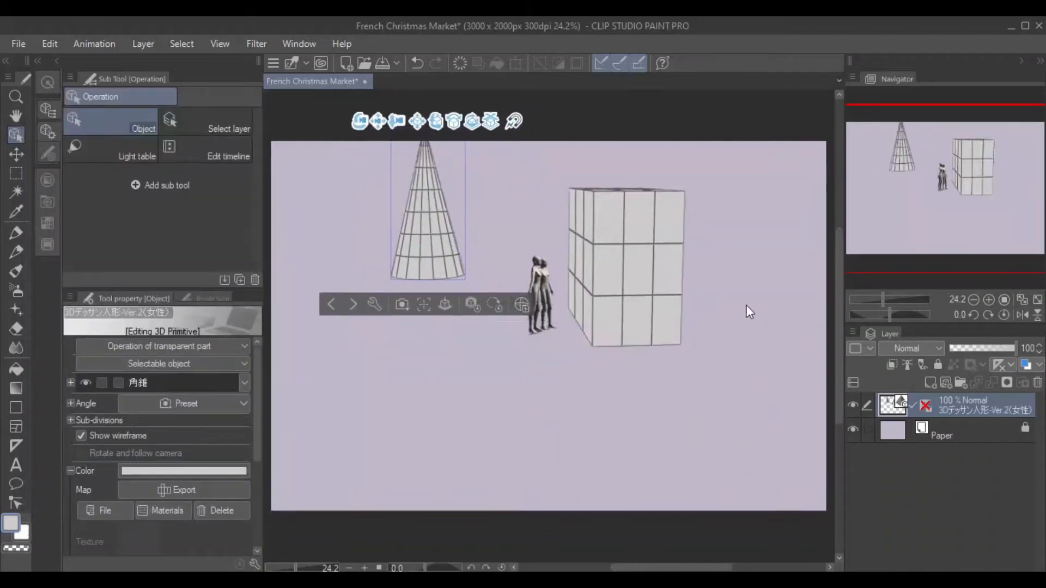
Step: Reduce the cube primitive's sub-divisions to 2 on X and 1 on Z
drag(747, 305, 836, 334)
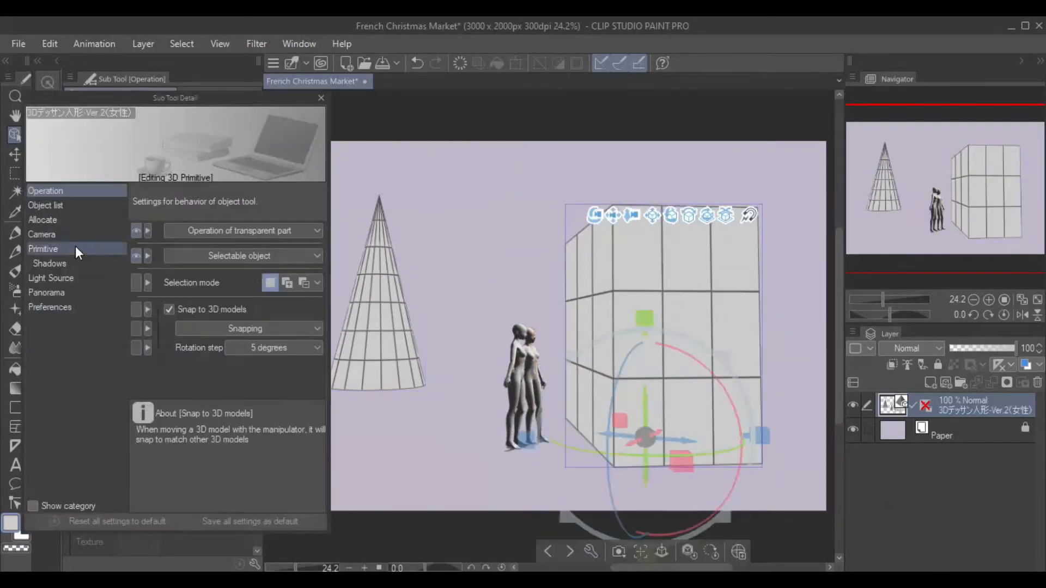
click(75, 248)
click(307, 262)
click(307, 262)
click(319, 98)
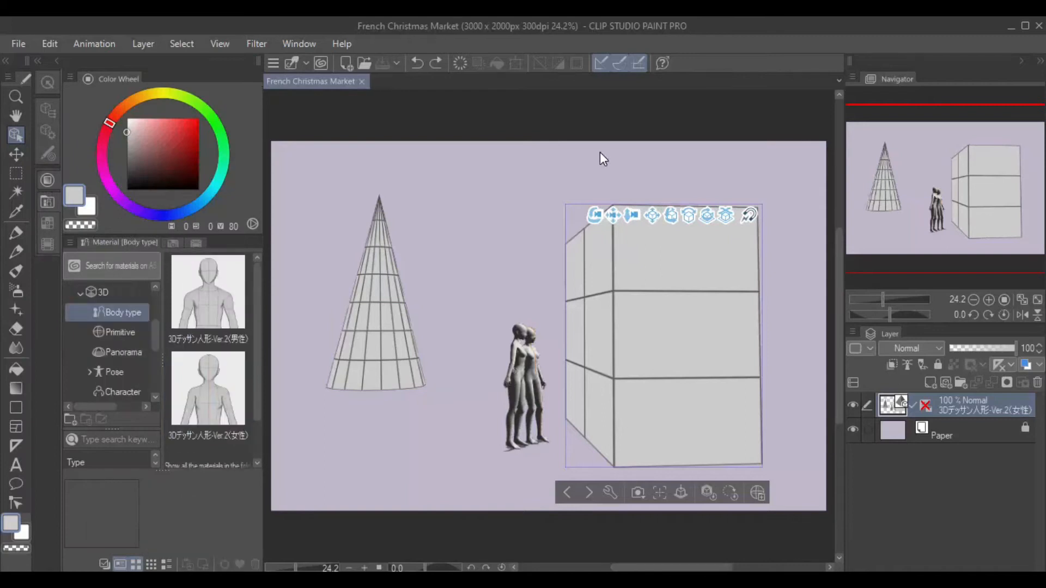
Step: Try the Wood texture color pattern material on the cube and undo it
scroll(132, 325, up, 3)
click(114, 312)
drag(208, 292, 655, 350)
key(ctrl+z)
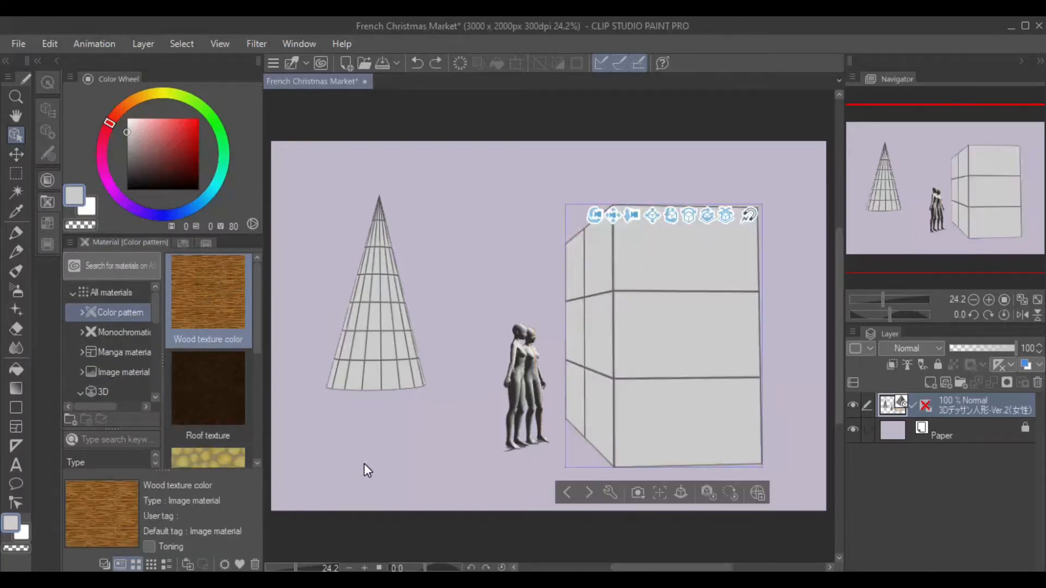
Step: Export the cube primitive's texture map from its detailed primitive settings
click(47, 110)
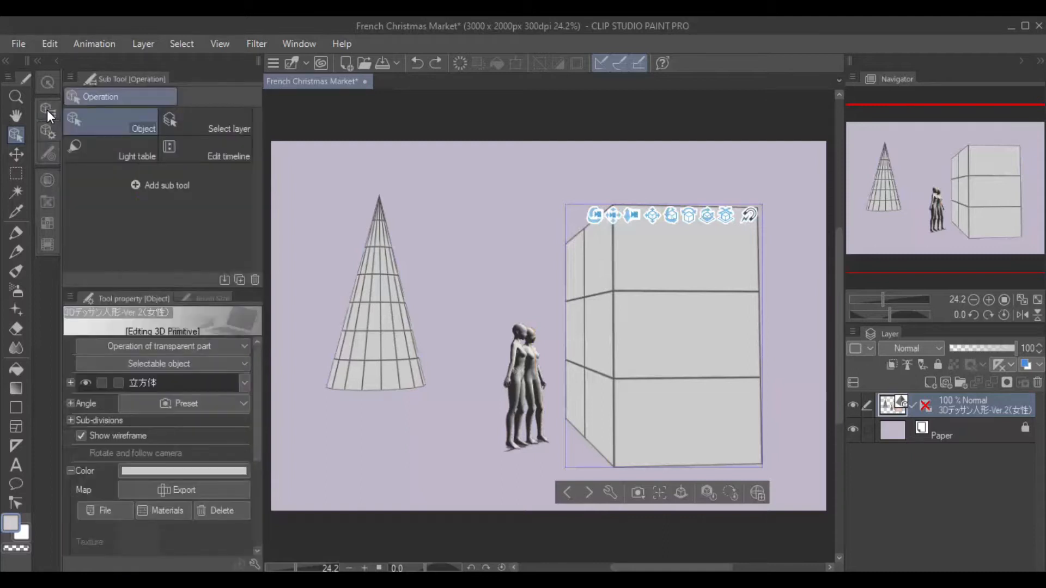
click(254, 565)
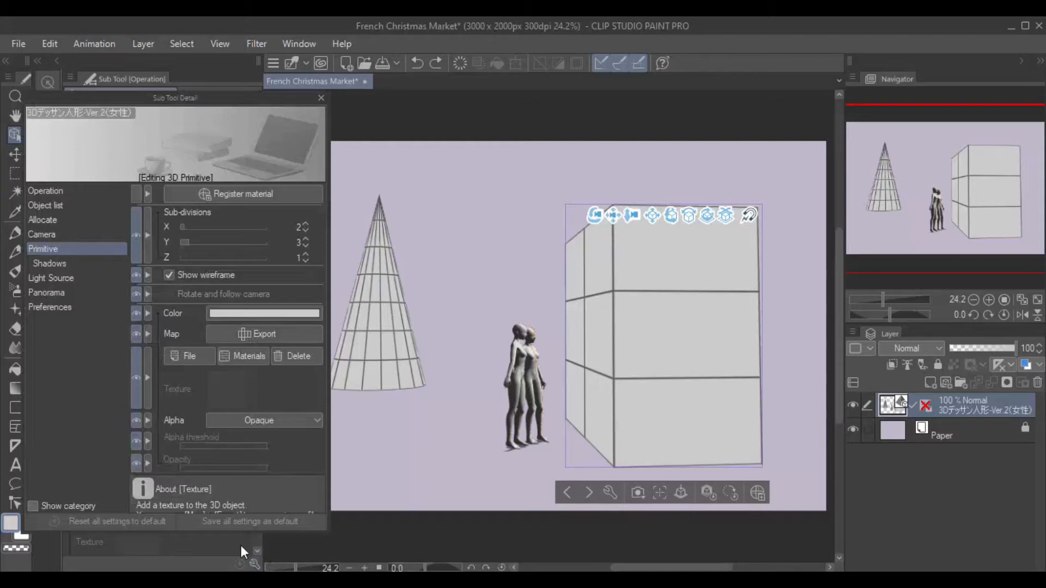
click(230, 326)
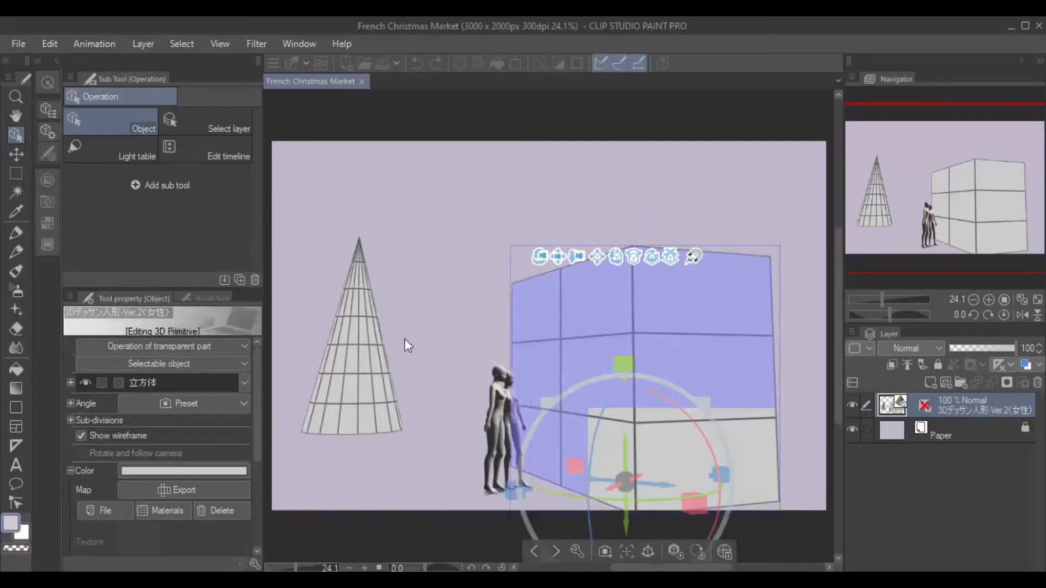
Step: Load the image file Map Shop.png as the cube's texture
click(109, 516)
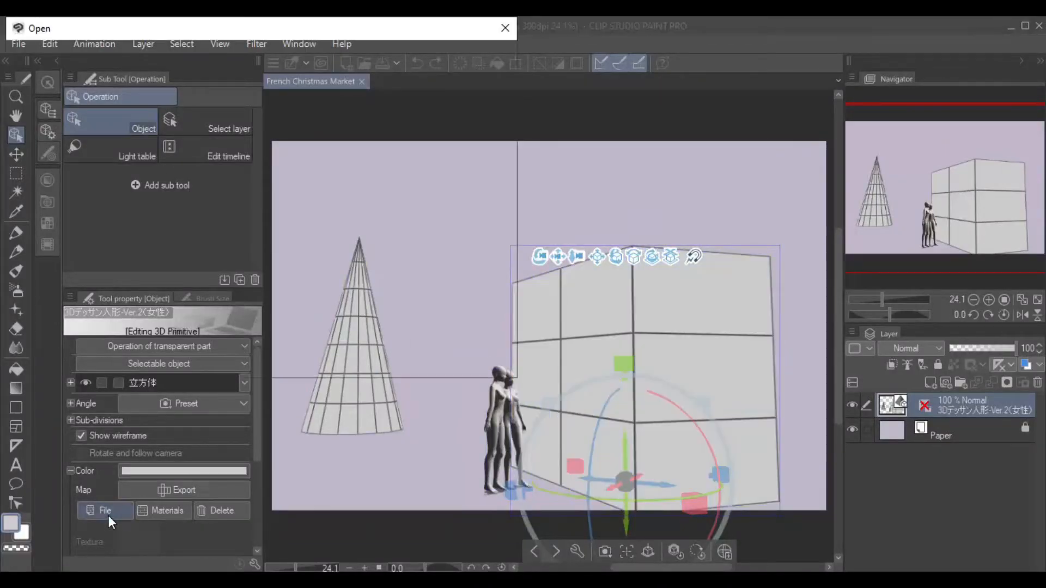
click(299, 221)
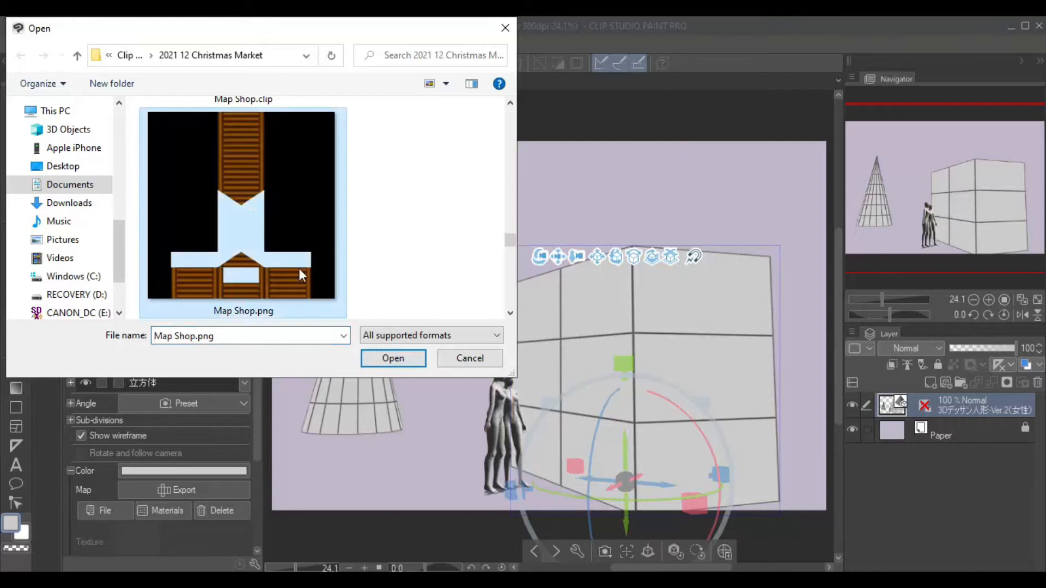
click(366, 359)
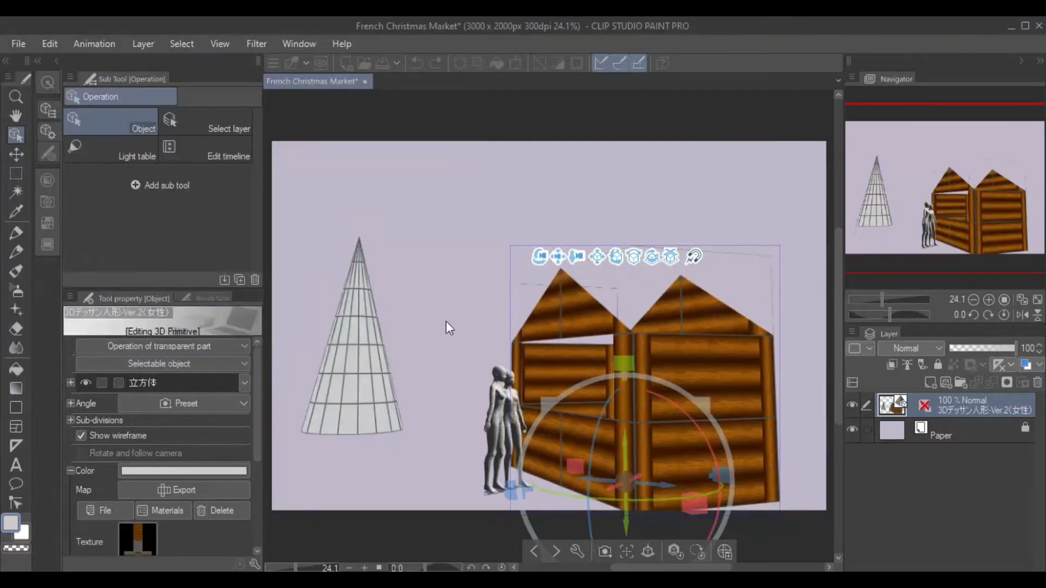